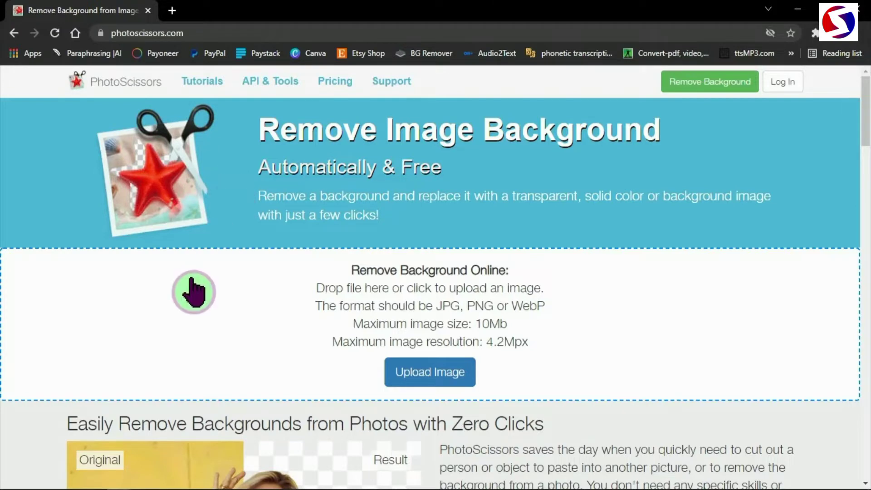
Step: Upload the husky photo from the Desktop folder to remove its background
click(433, 376)
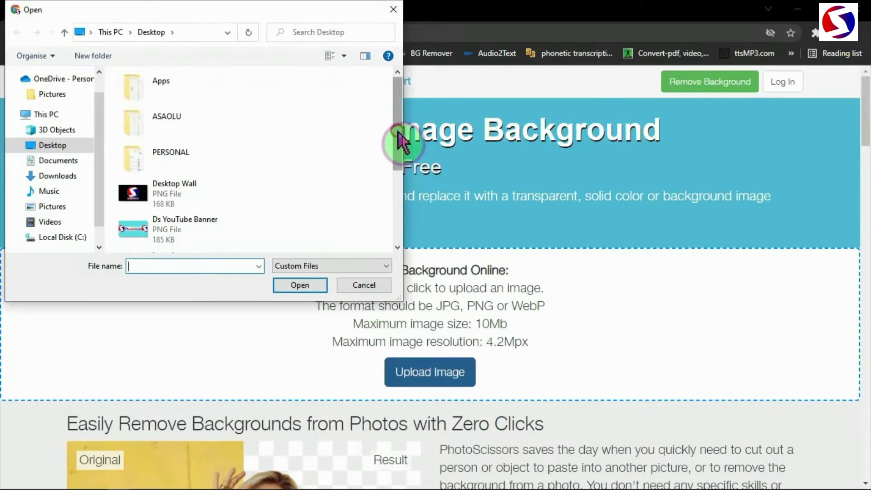
drag(399, 140, 399, 161)
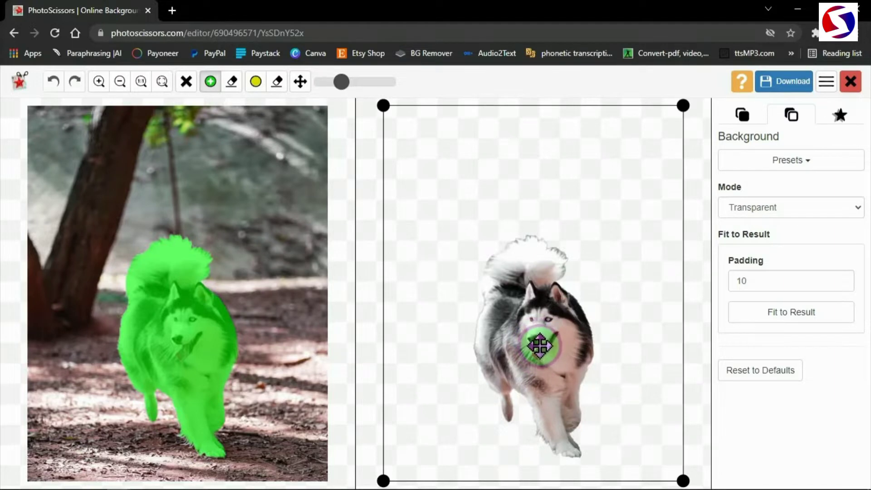
Step: Try marking a strip of ground beside the husky's head as foreground, and undo the stroke
click(99, 82)
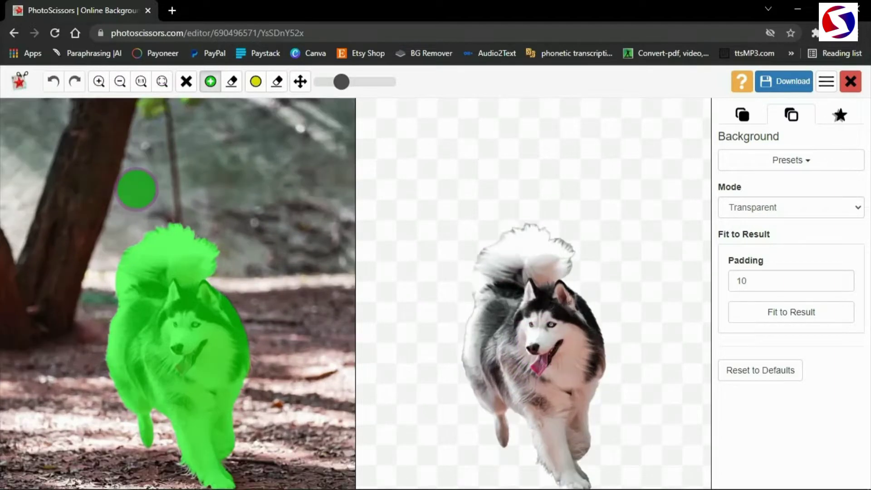
click(99, 82)
click(99, 82)
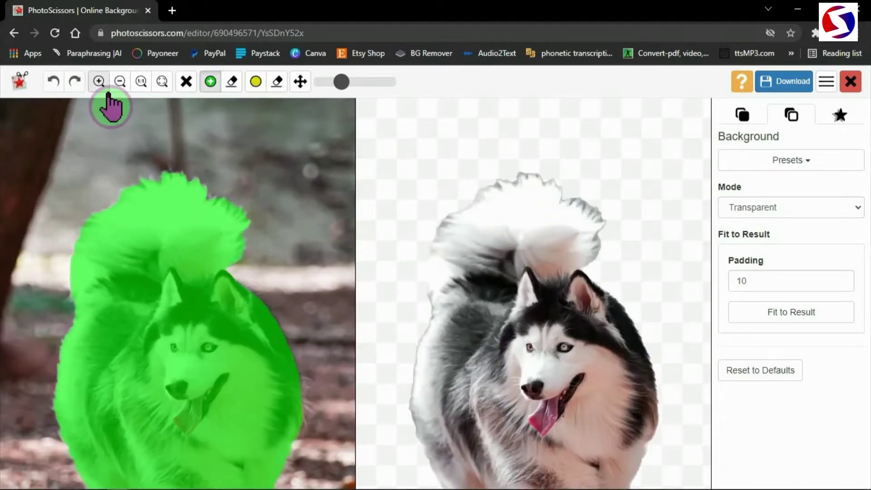
click(300, 81)
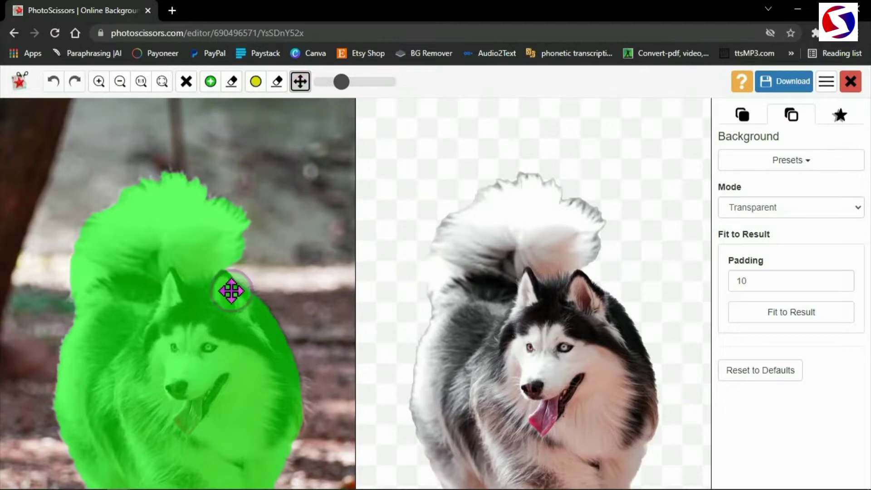
drag(230, 292, 219, 310)
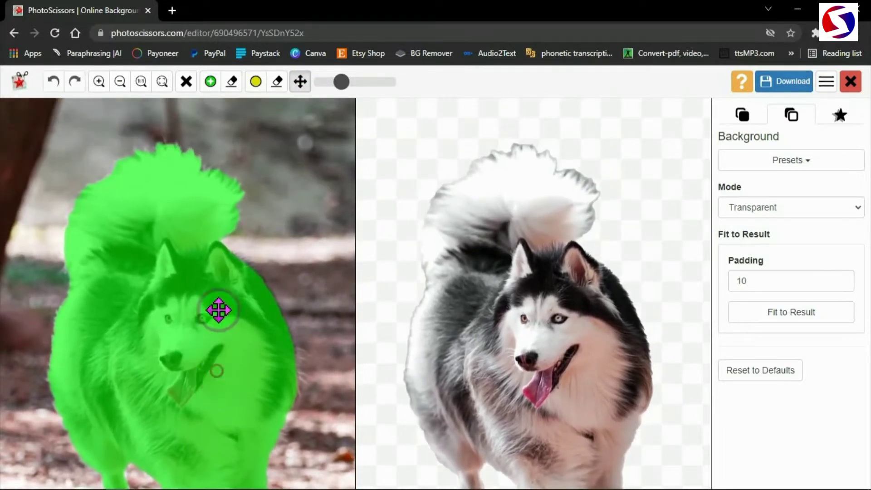
click(210, 82)
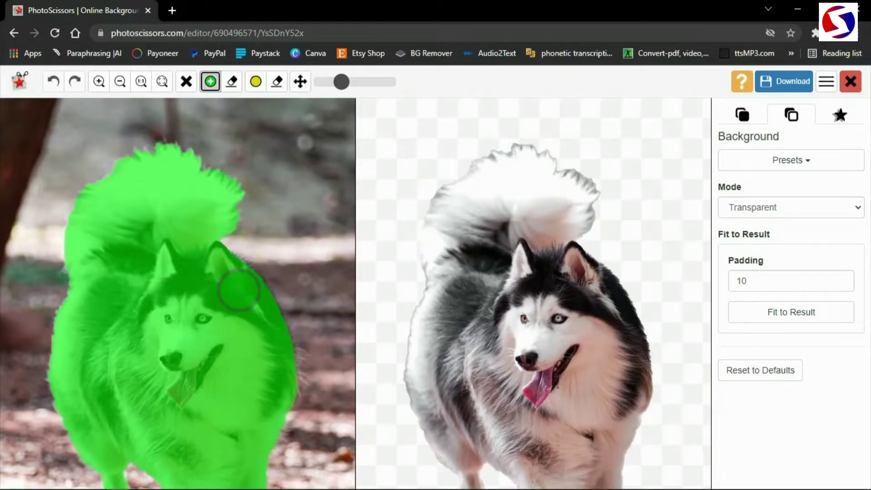
mouse_move(237, 280)
mouse_down()
mouse_move(288, 271)
mouse_move(330, 281)
mouse_move(285, 288)
mouse_move(334, 287)
mouse_move(278, 298)
mouse_move(277, 311)
mouse_move(354, 296)
mouse_up()
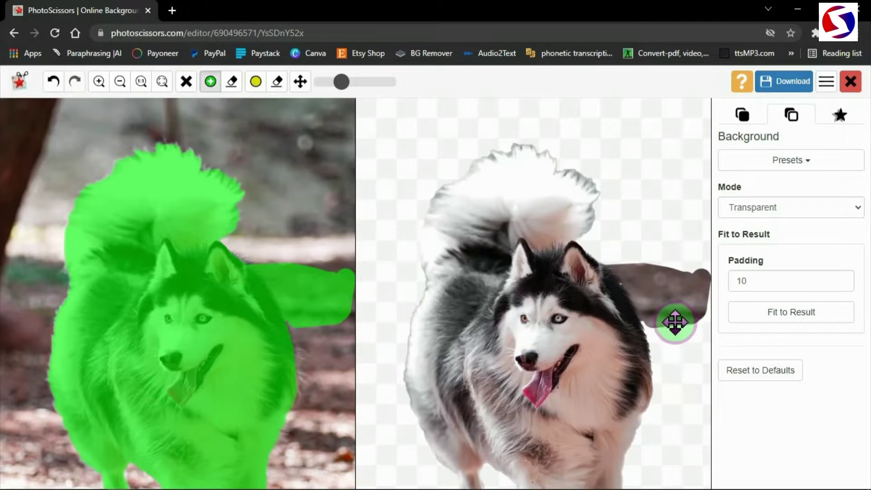
click(52, 83)
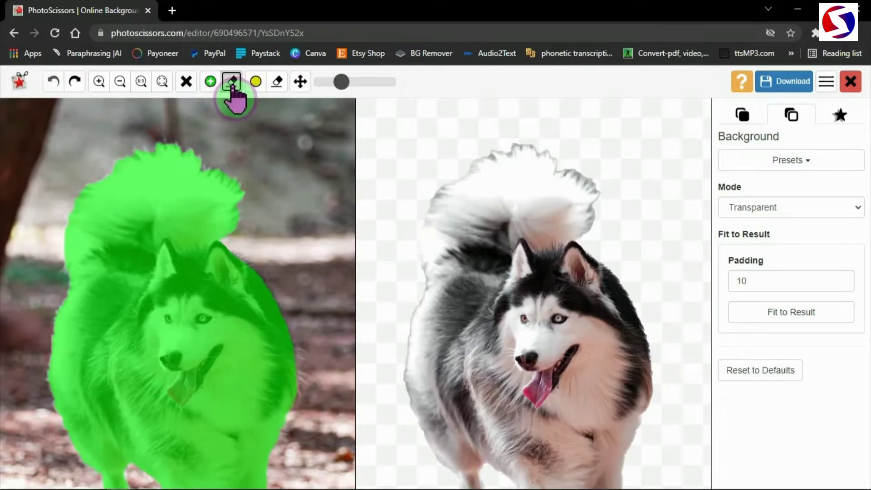
Step: Try erasing the foreground marking over the husky's eyes and muzzle, and undo the erasure
click(233, 84)
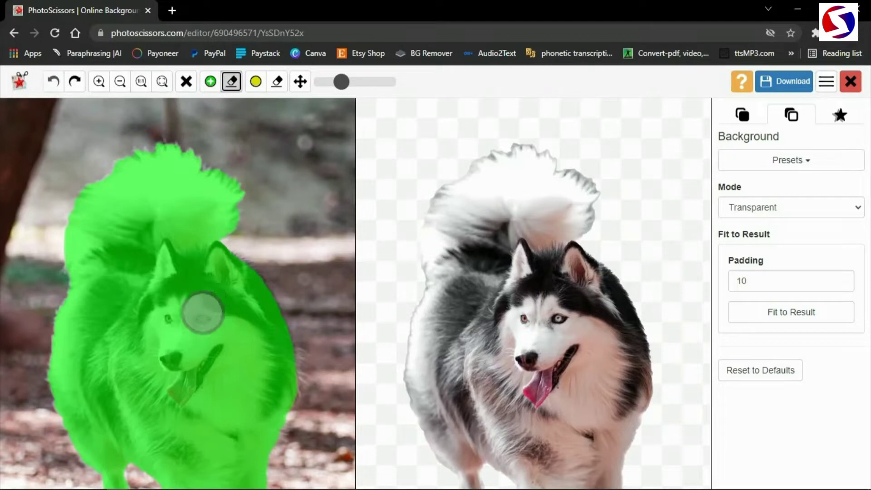
mouse_move(217, 309)
mouse_down()
mouse_move(135, 318)
mouse_move(227, 313)
mouse_up()
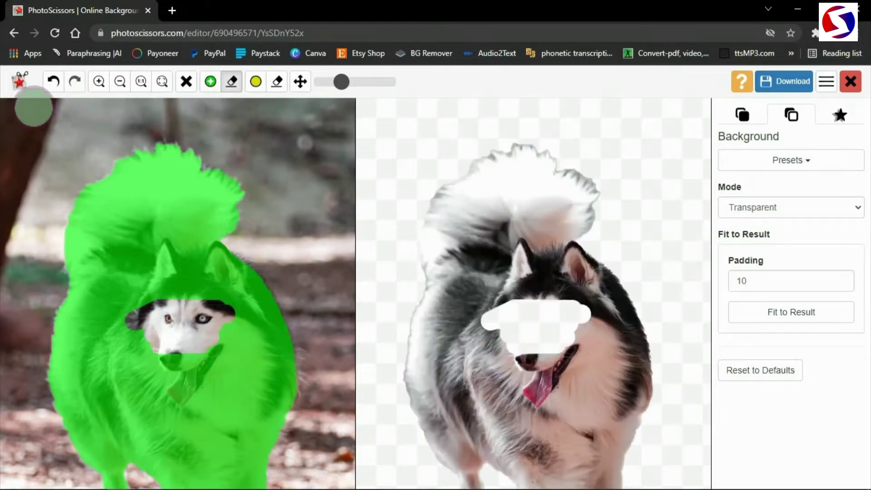
click(53, 86)
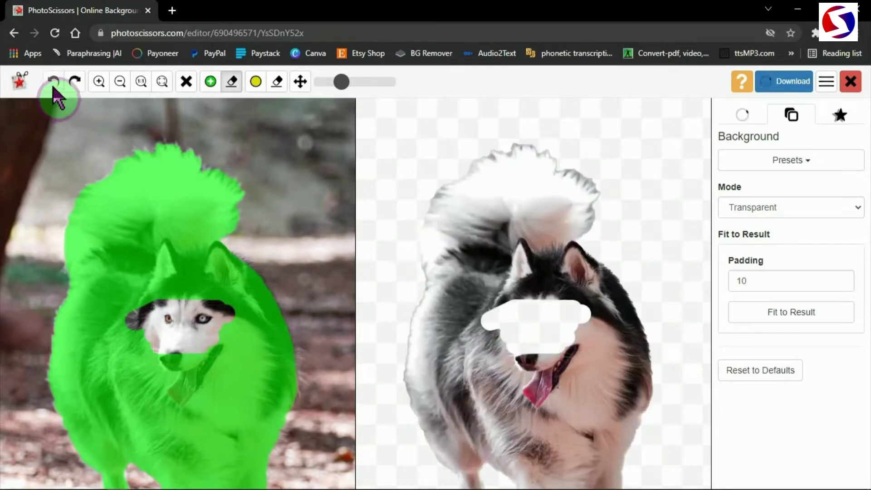
click(53, 86)
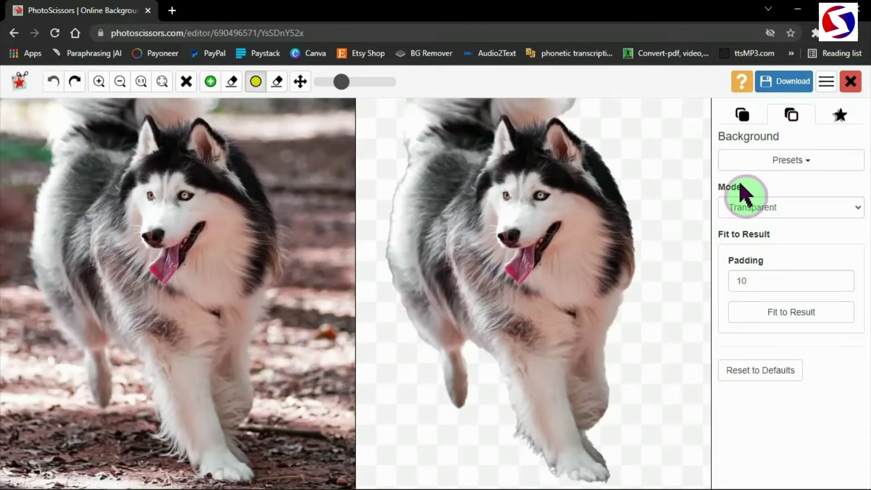
Step: Set the background mode to Solid Color and shift the color picker's hue to purple
click(821, 202)
click(772, 237)
click(766, 255)
click(793, 368)
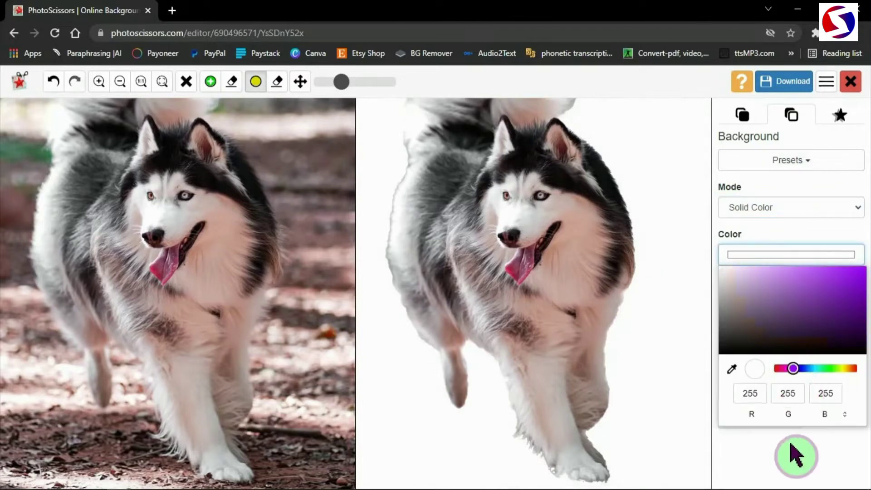
click(652, 376)
Step: Try different solid background colors behind the husky, ending with yellow
click(762, 255)
click(816, 277)
click(785, 368)
click(796, 437)
click(791, 254)
click(842, 368)
click(828, 450)
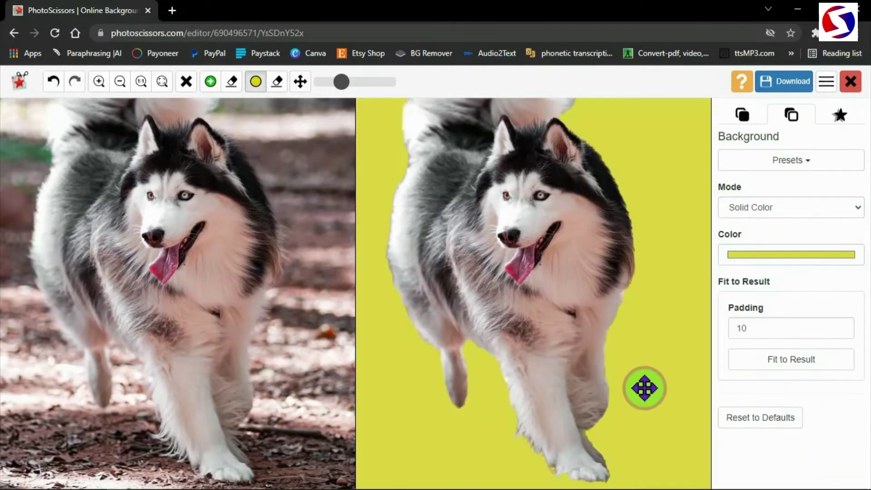
Step: Switch the background mode to Image, open the image selection, and cancel it without choosing a file
scroll(644, 387, down, 3)
click(836, 212)
click(798, 247)
click(794, 245)
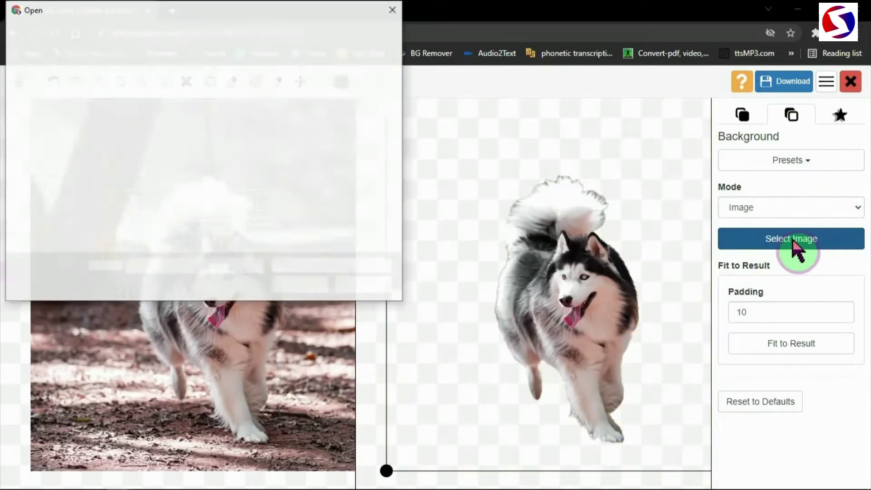
click(372, 285)
Step: Set the background mode back to Transparent and download the cutout in low resolution
click(792, 207)
click(772, 257)
click(792, 208)
click(790, 233)
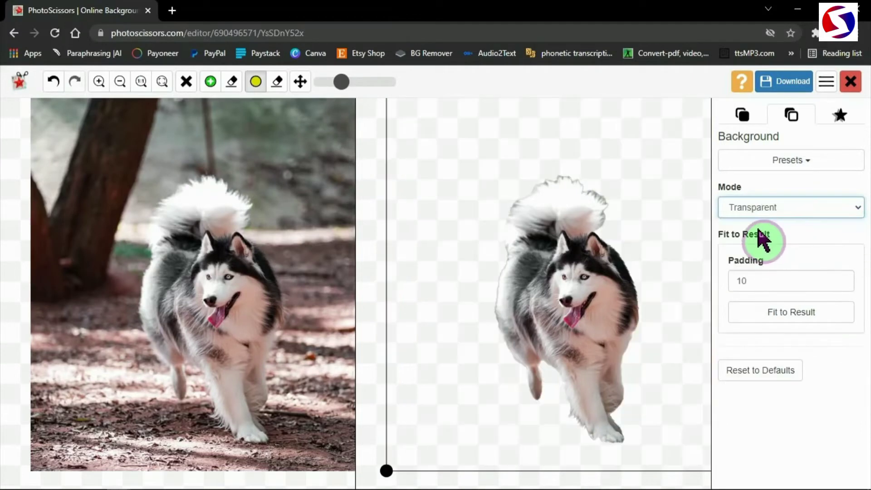
click(778, 86)
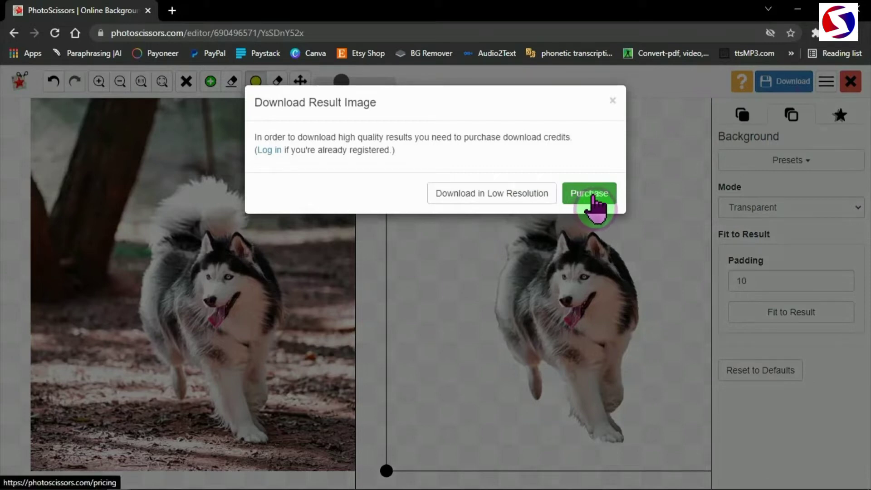
click(507, 196)
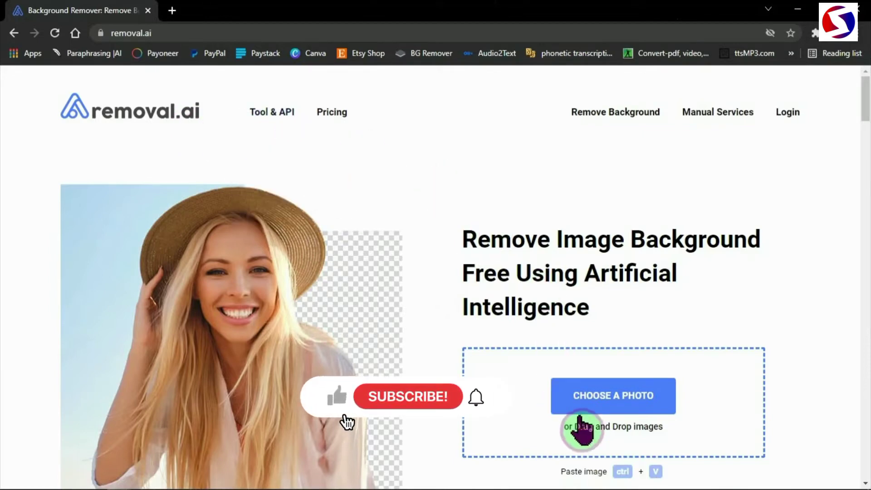
Step: On removal.ai, upload the photo pexels-wolf-art-8661623 from the Desktop folder for background removal
click(616, 406)
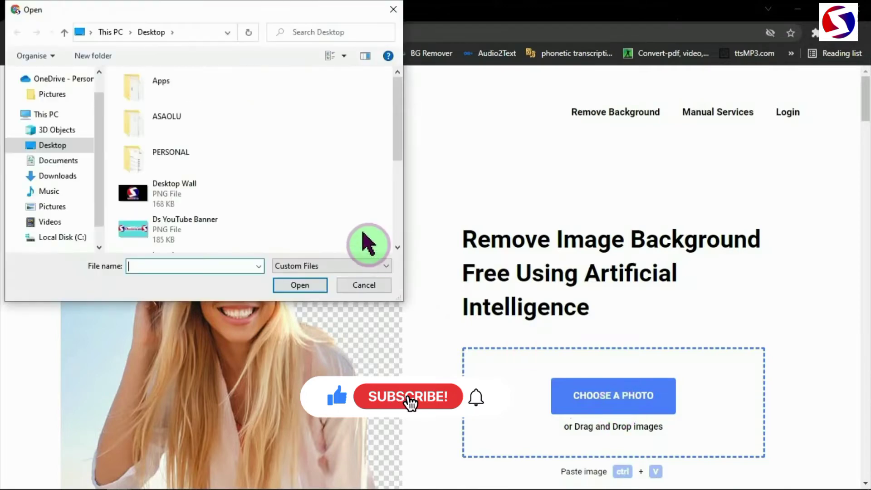
scroll(232, 186, down, 3)
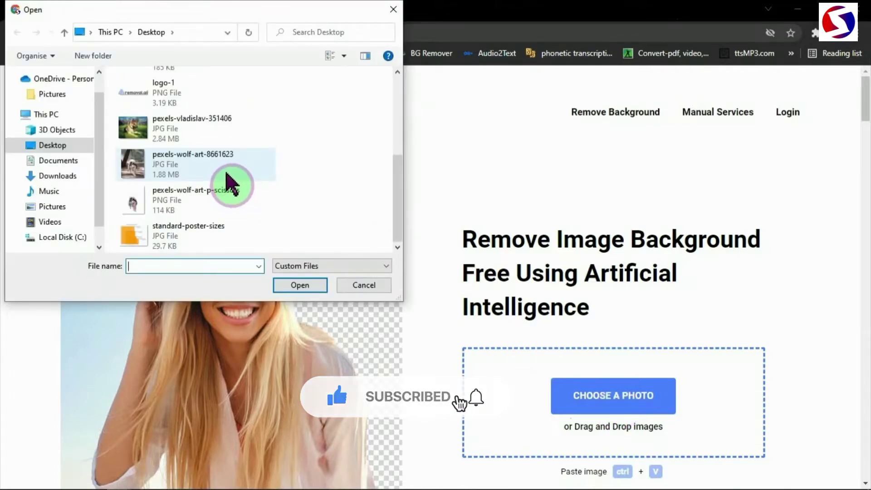
double_click(200, 177)
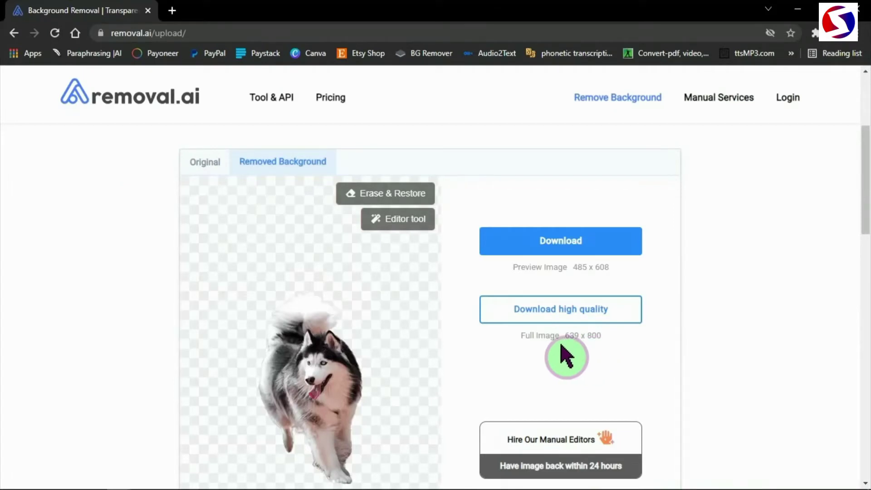
Step: Compare the original husky photo with the removed-background version
click(210, 169)
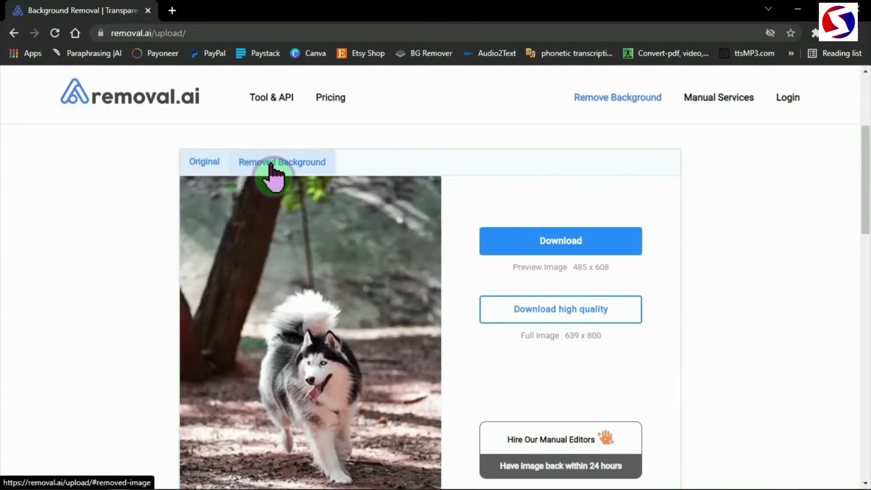
click(273, 167)
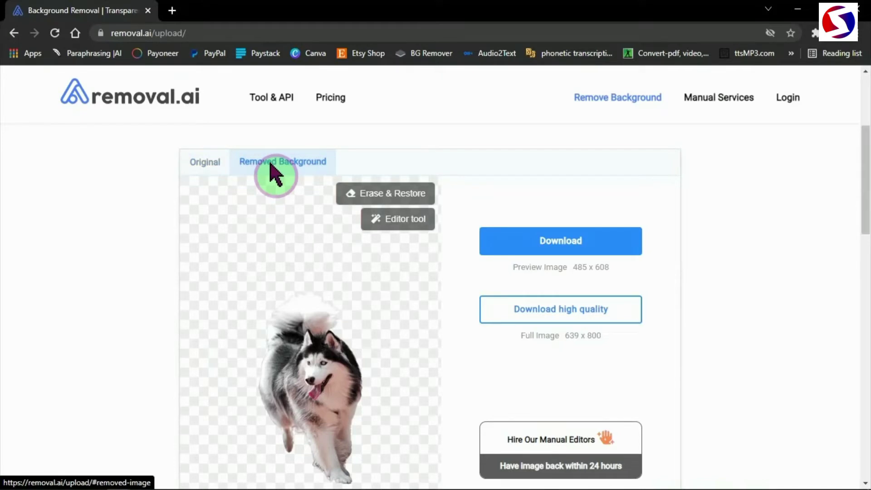
Step: Look through the Erase & Restore options and open the 485 x 608 preview image in the Editor tool
scroll(341, 182, down, 2)
click(395, 134)
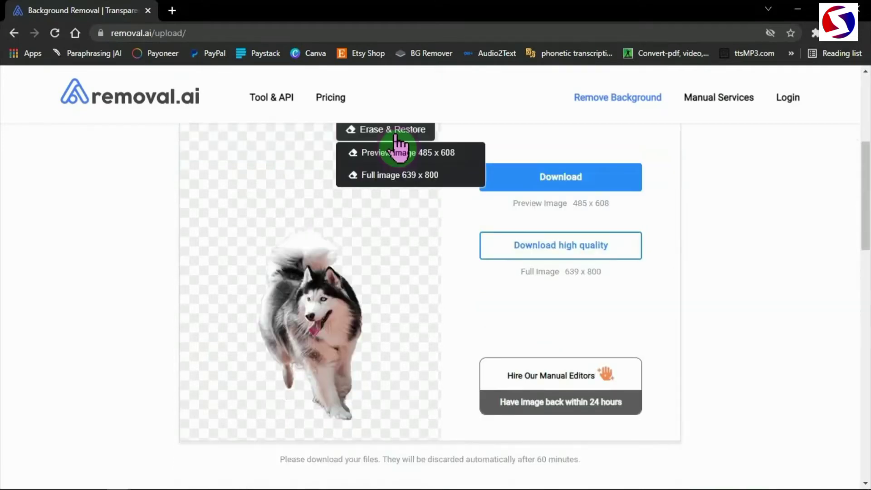
click(388, 172)
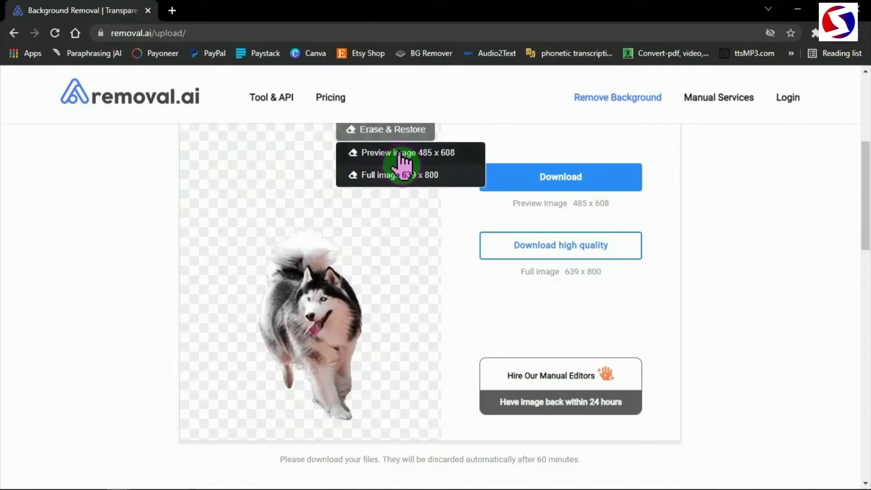
mouse_move(390, 158)
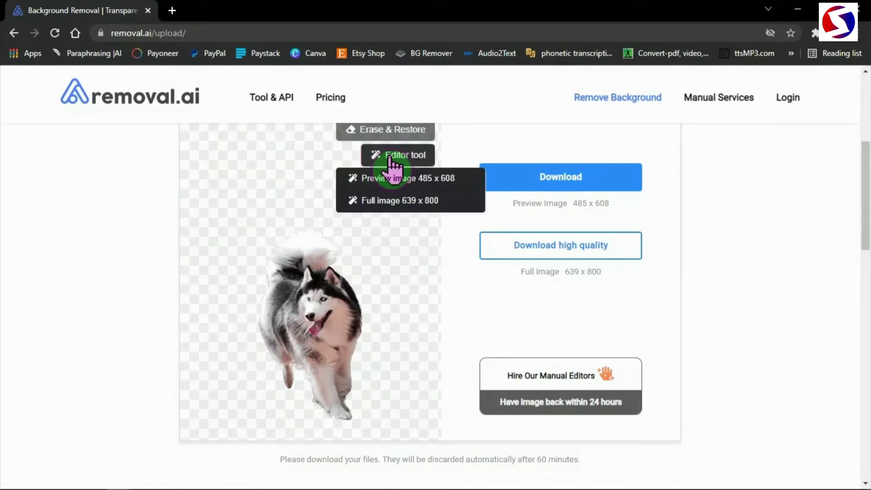
click(392, 181)
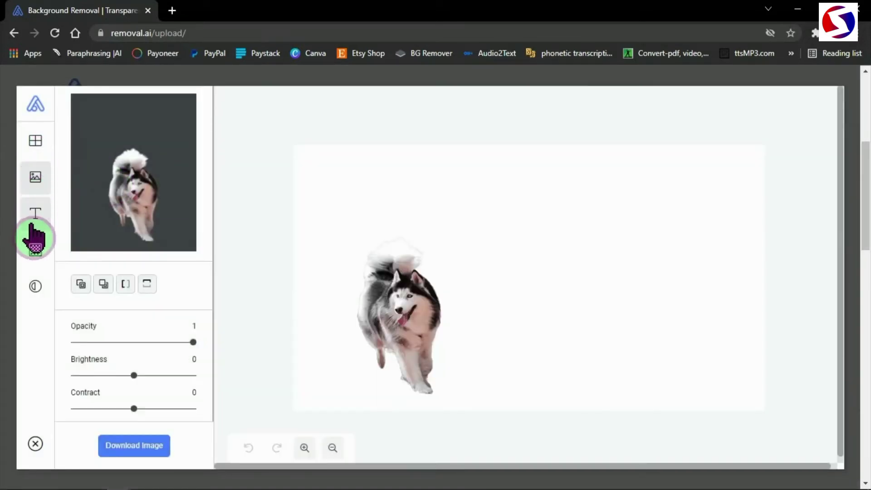
Step: Try two preset backgrounds behind the husky: the blurred window with a wooden deck, and the balloons on wood
click(37, 254)
scroll(136, 286, down, 6)
click(129, 199)
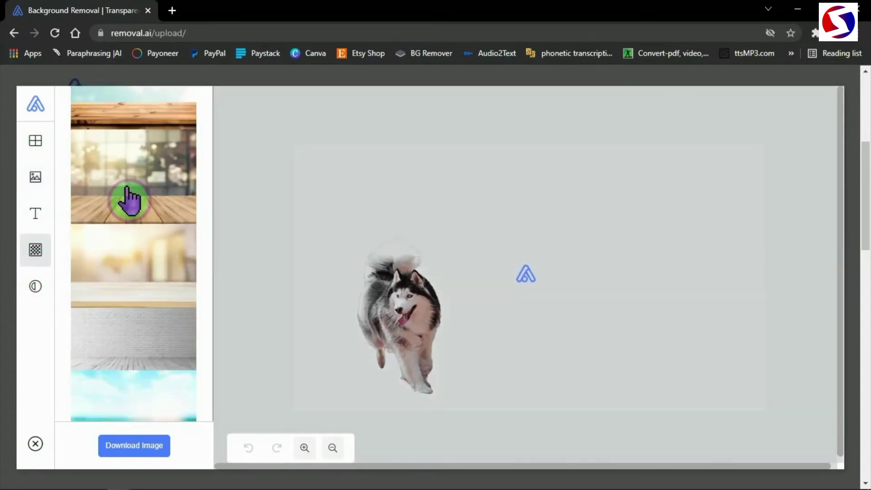
scroll(156, 254, down, 10)
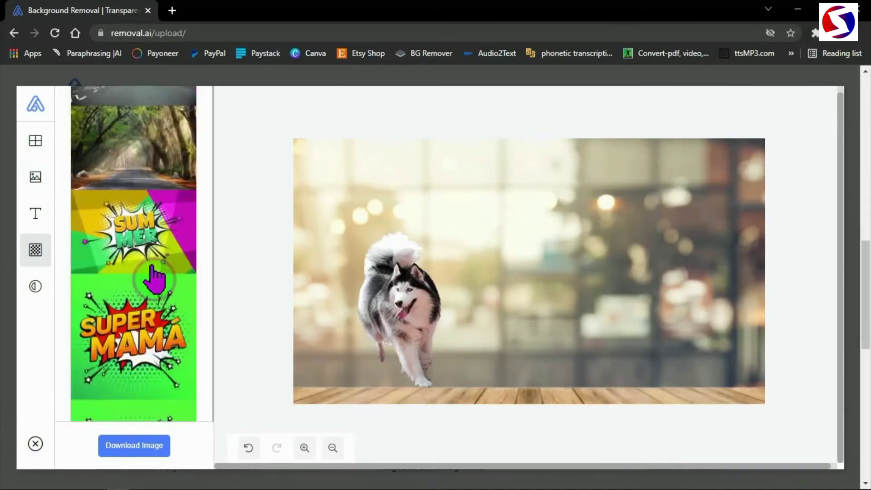
scroll(154, 276, down, 5)
click(136, 389)
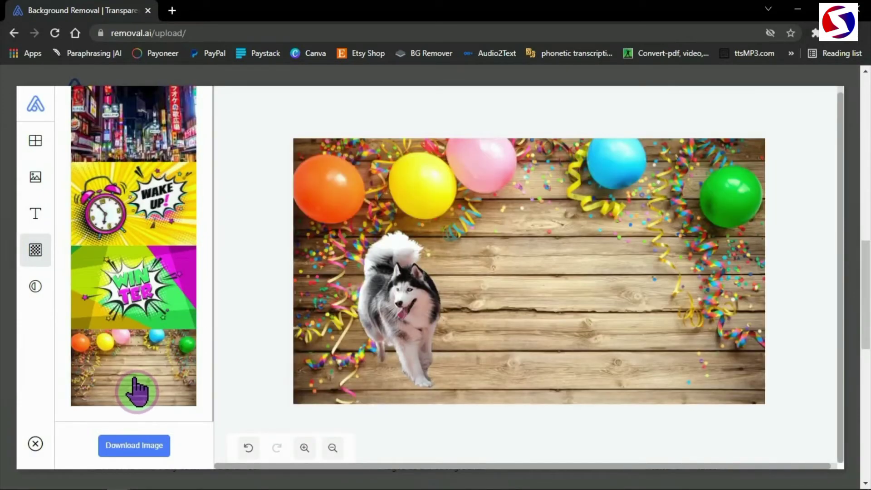
Step: Try the river meadow background behind the husky, followed by the pink blossoms over a wooden table
scroll(137, 389, down, 5)
click(76, 315)
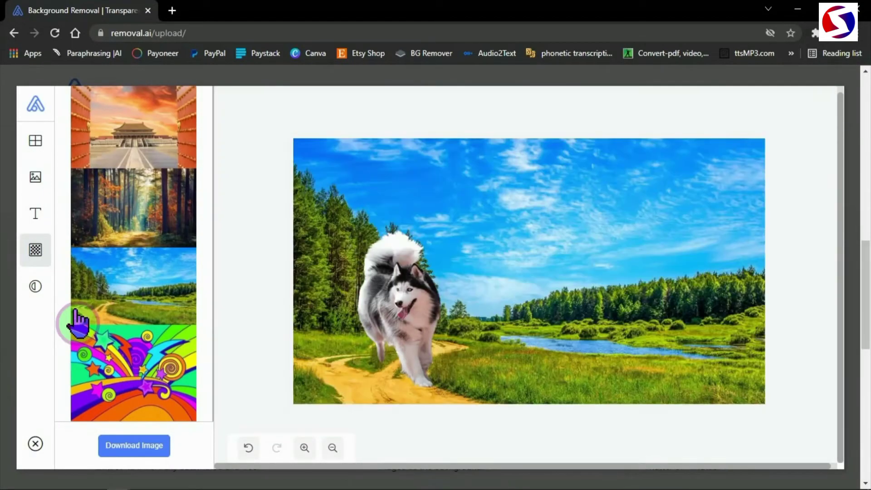
scroll(116, 248, up, 10)
click(132, 286)
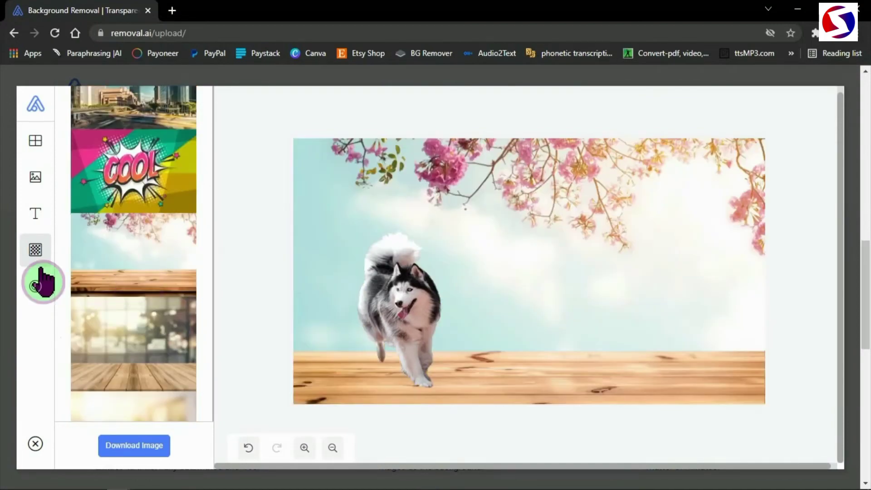
Step: Fill the husky's background with the solid blue #3F51B5 and close the editor without downloading
click(41, 281)
click(110, 159)
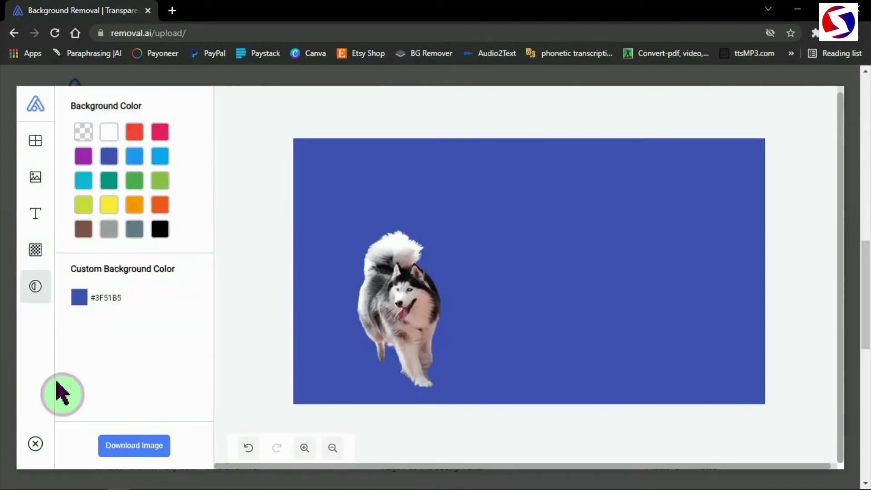
click(35, 443)
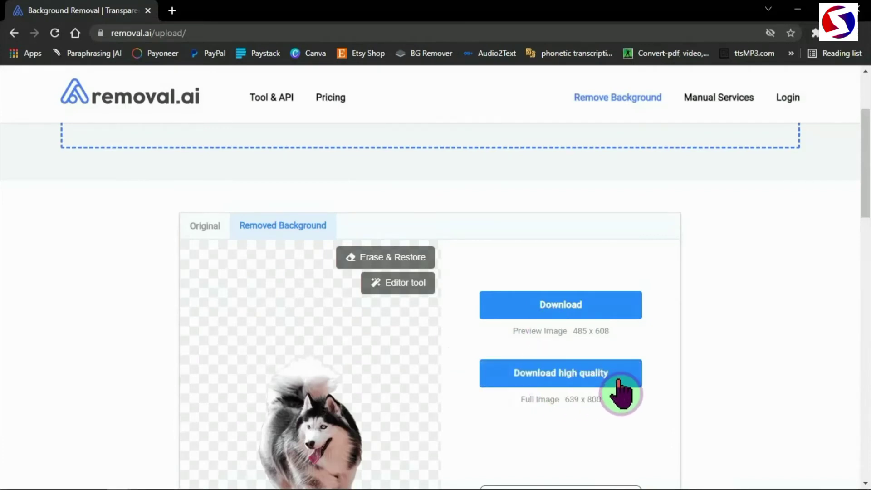
Step: Download the 485 x 608 preview image of the cut-out husky
click(573, 312)
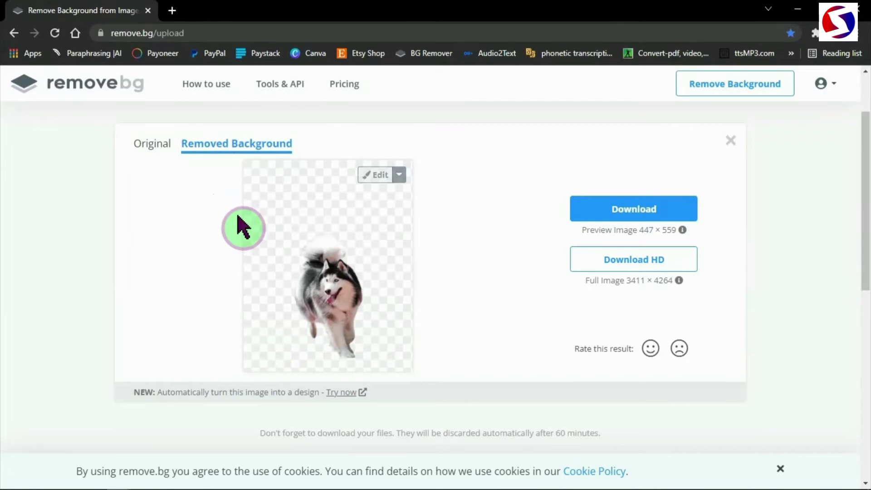
Step: In remove.bg, open the husky cutout for editing, try blurred and mountain landscape backgrounds behind it, and undo the background changes
click(375, 177)
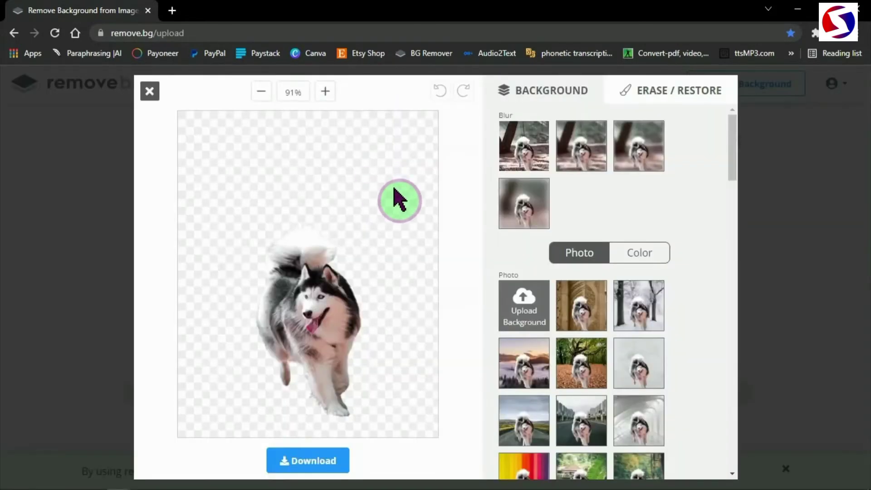
click(522, 208)
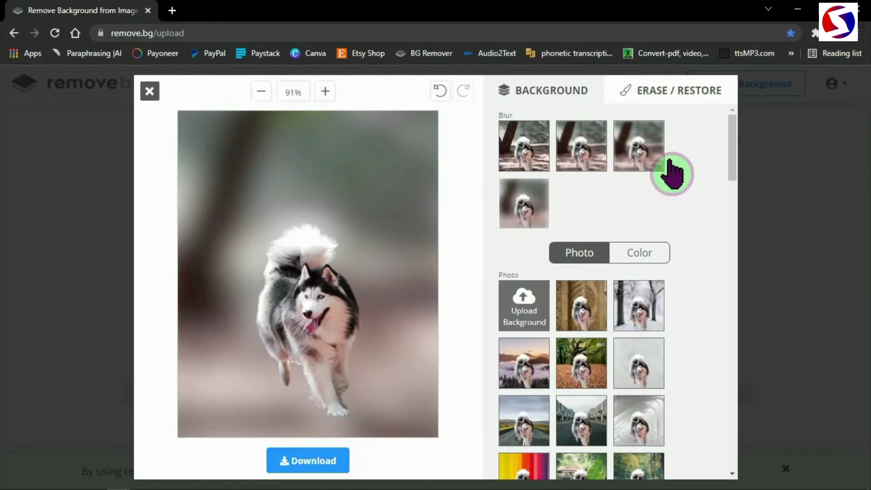
scroll(522, 222, down, 8)
click(521, 222)
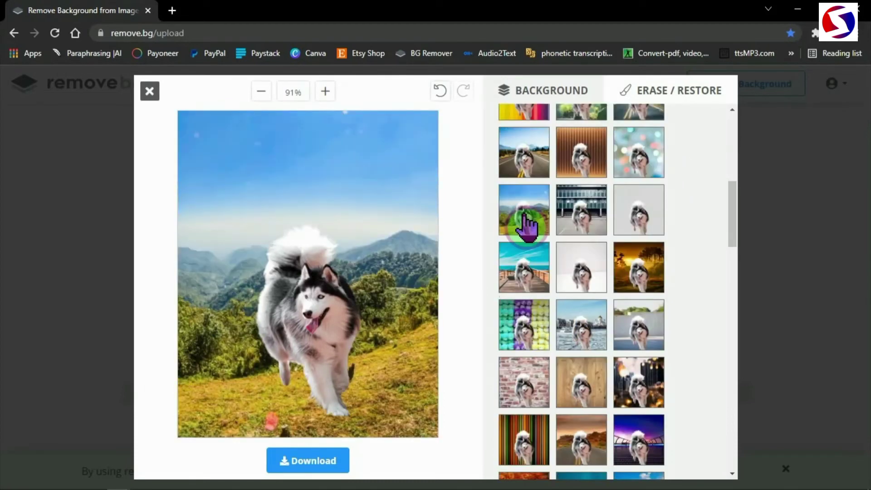
click(440, 91)
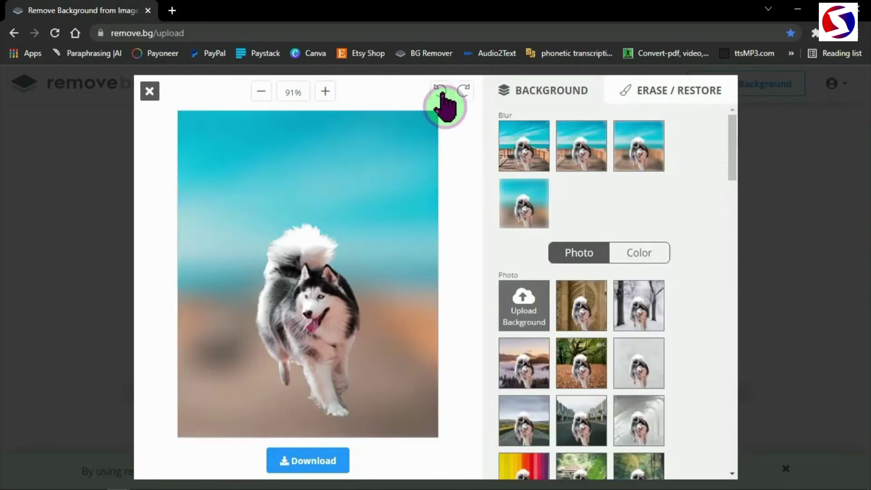
click(440, 92)
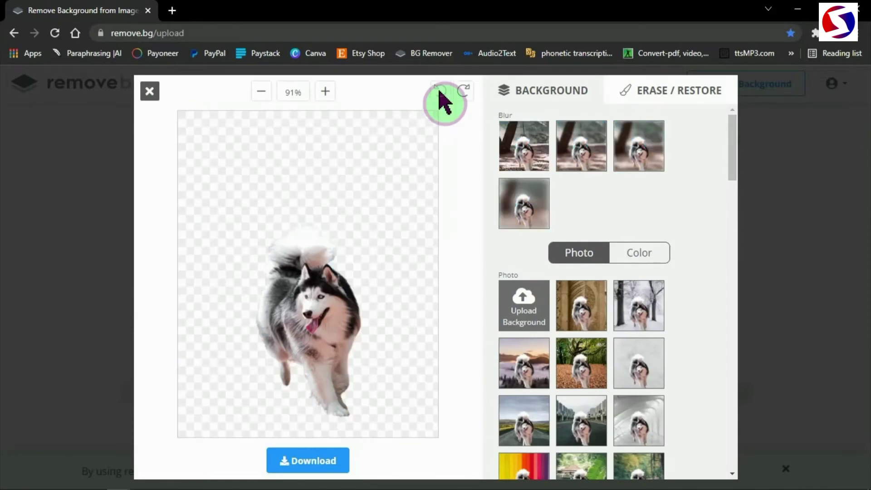
Step: Try the Erase brush at a slightly smaller size across the husky's face, and undo the stroke
click(693, 93)
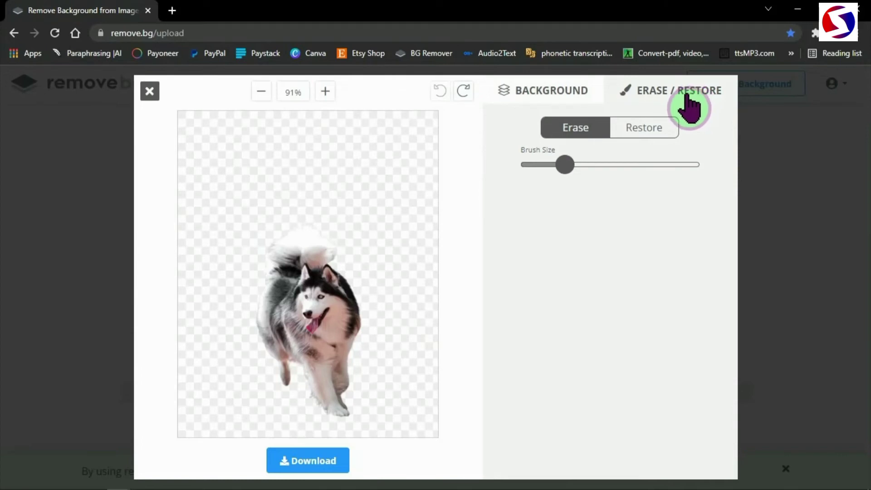
click(577, 162)
mouse_move(577, 161)
mouse_down()
mouse_move(597, 165)
mouse_move(563, 164)
mouse_up()
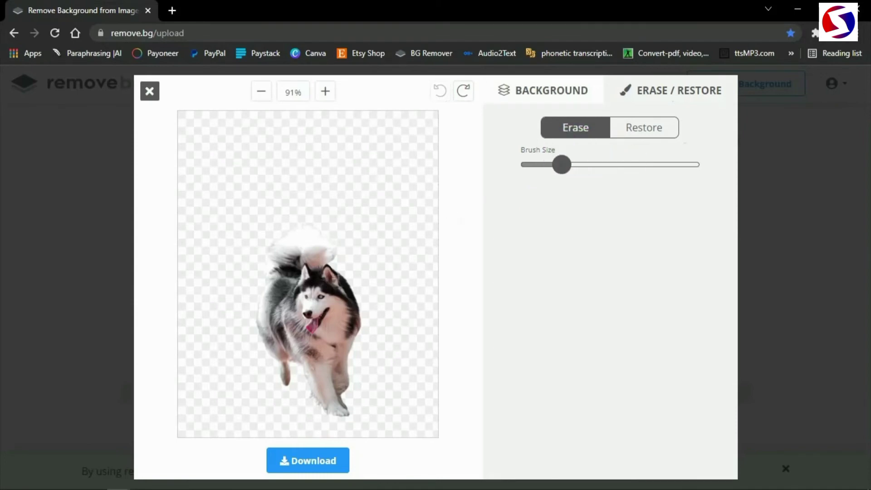
mouse_move(287, 305)
mouse_down()
mouse_move(354, 302)
mouse_move(277, 311)
mouse_move(323, 311)
mouse_up()
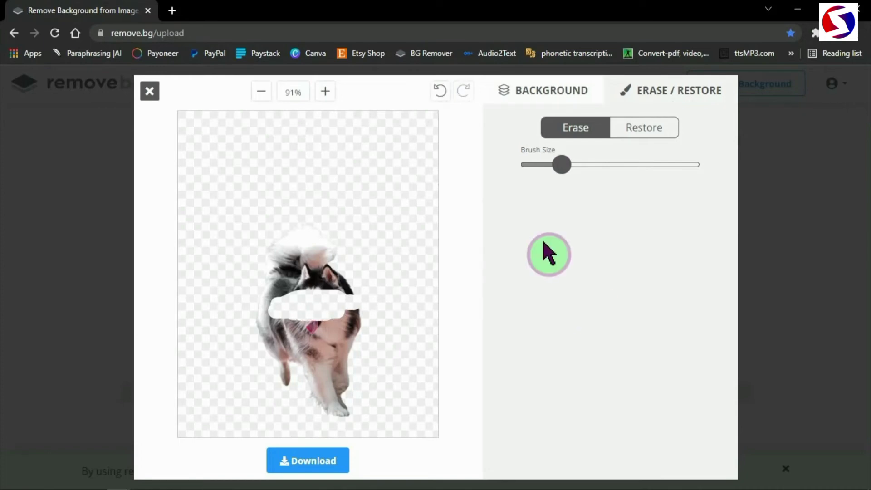
click(440, 93)
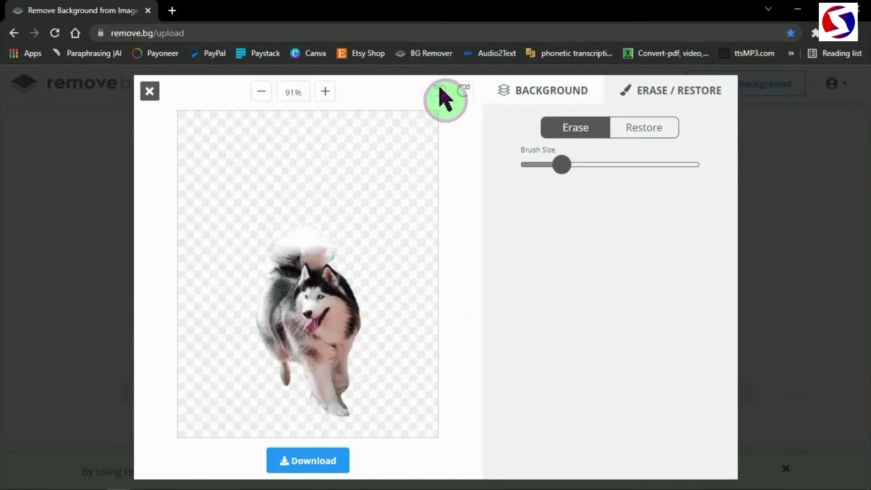
Step: Try the Restore brush along the edge of the husky's chest and front leg, reduce the brush size, and undo the restoration
click(645, 131)
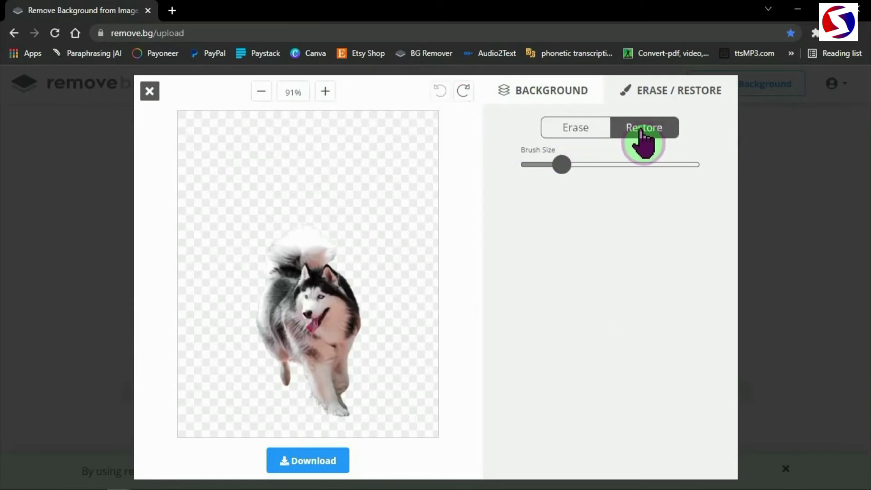
mouse_move(357, 297)
mouse_down()
mouse_move(354, 341)
mouse_move(372, 289)
mouse_move(355, 251)
mouse_move(277, 239)
mouse_move(254, 330)
mouse_move(356, 389)
mouse_up()
mouse_move(562, 165)
mouse_down()
mouse_move(615, 164)
mouse_move(547, 165)
mouse_up()
click(440, 92)
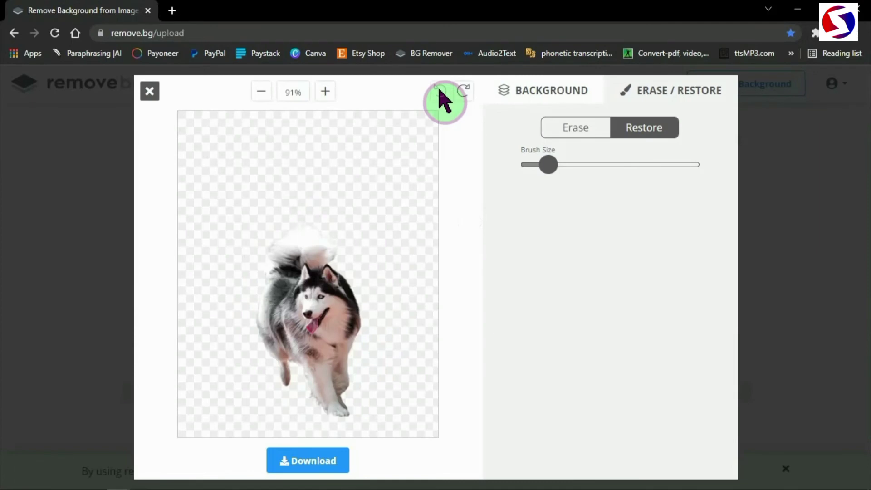
Step: Close the editor and download the 447 × 559 preview image of the husky without its background
click(338, 467)
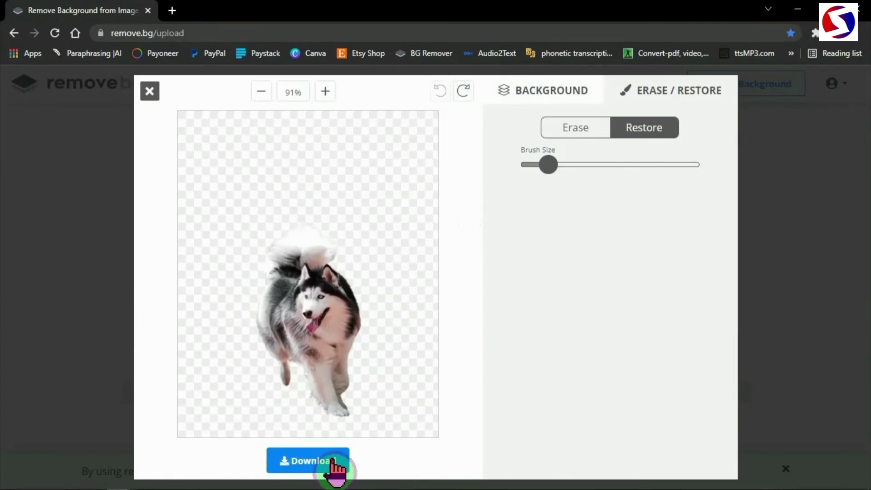
click(150, 91)
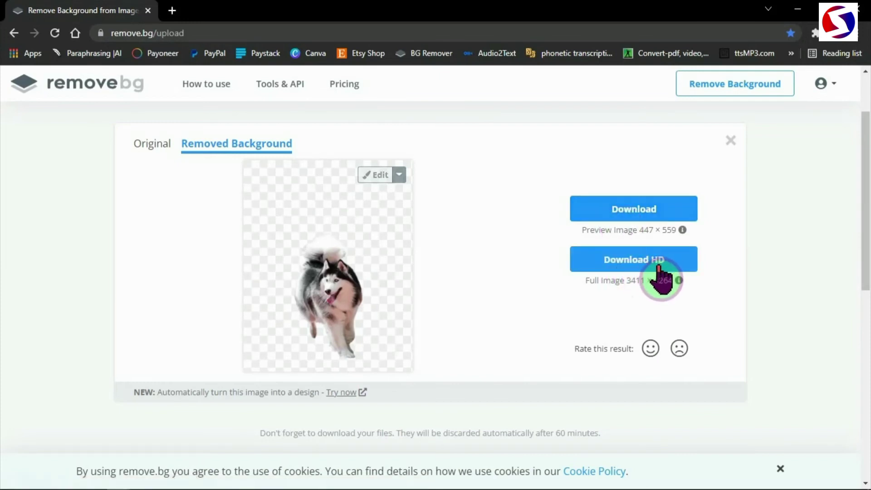
click(666, 212)
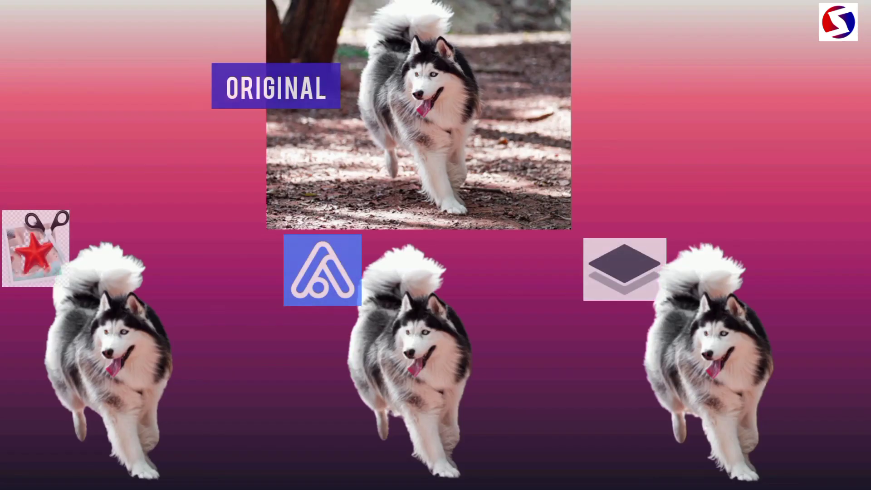